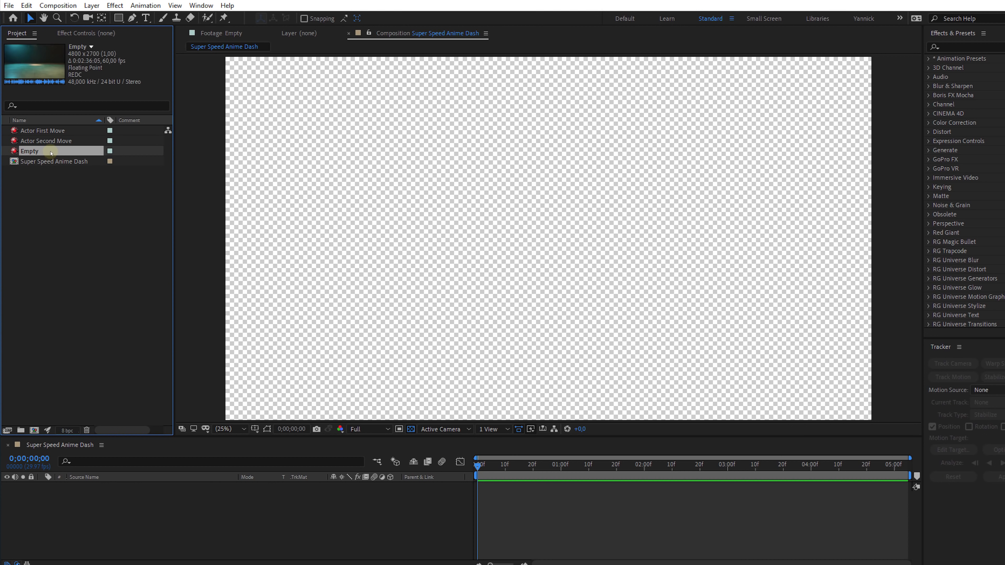
- Add the Empty and Actor First Move clips to the composition and preview the Actor Second Move footage
drag(51, 153, 77, 499)
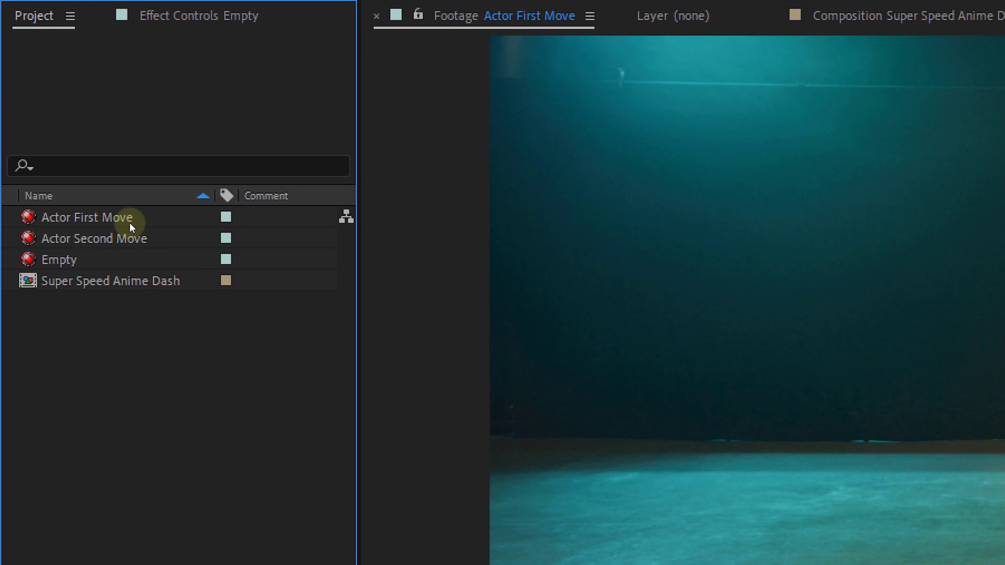
drag(129, 221, 180, 386)
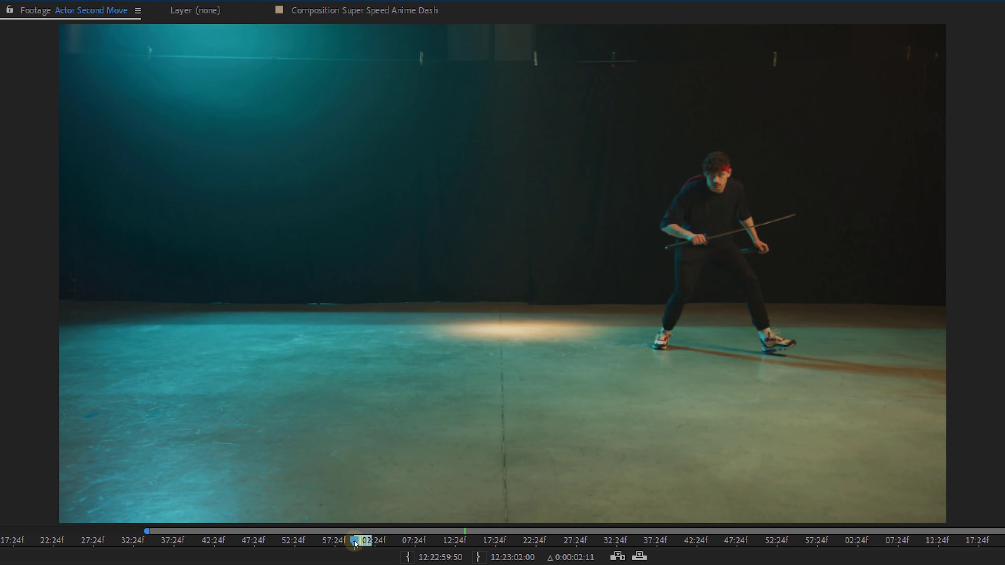
drag(356, 543, 369, 542)
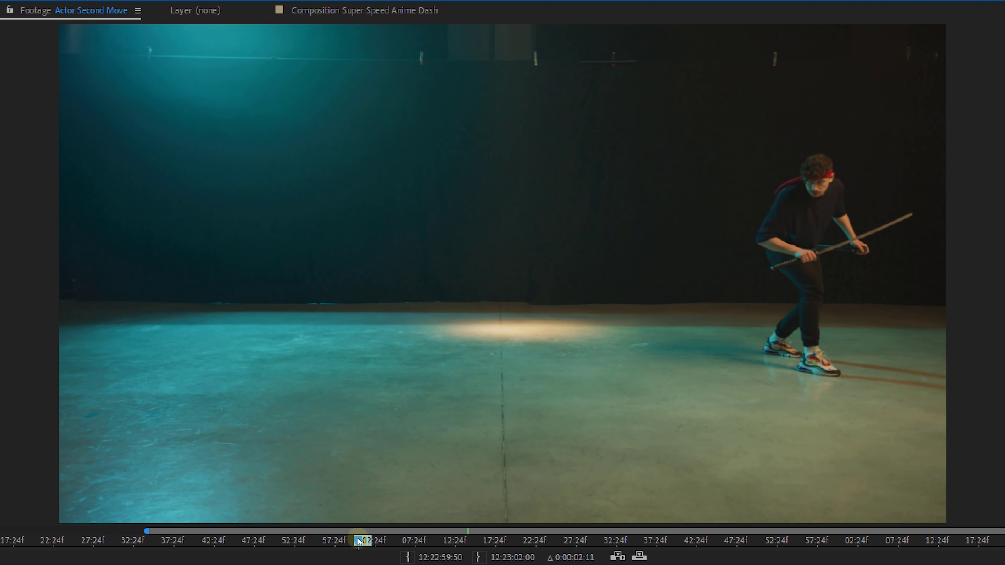
drag(358, 541, 355, 542)
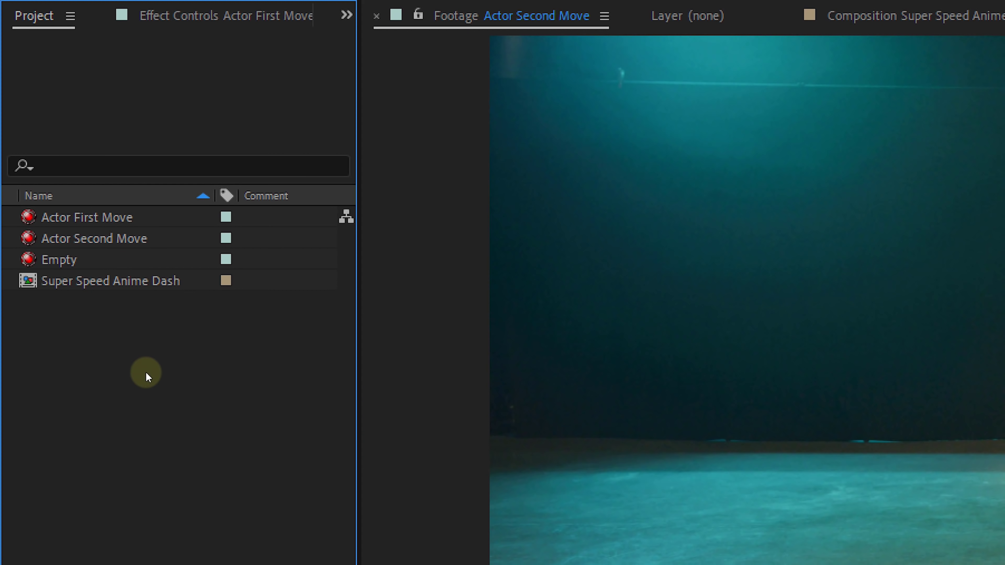
- Add Actor Second Move as the top layer, starting at about 02:13f
drag(130, 235, 211, 384)
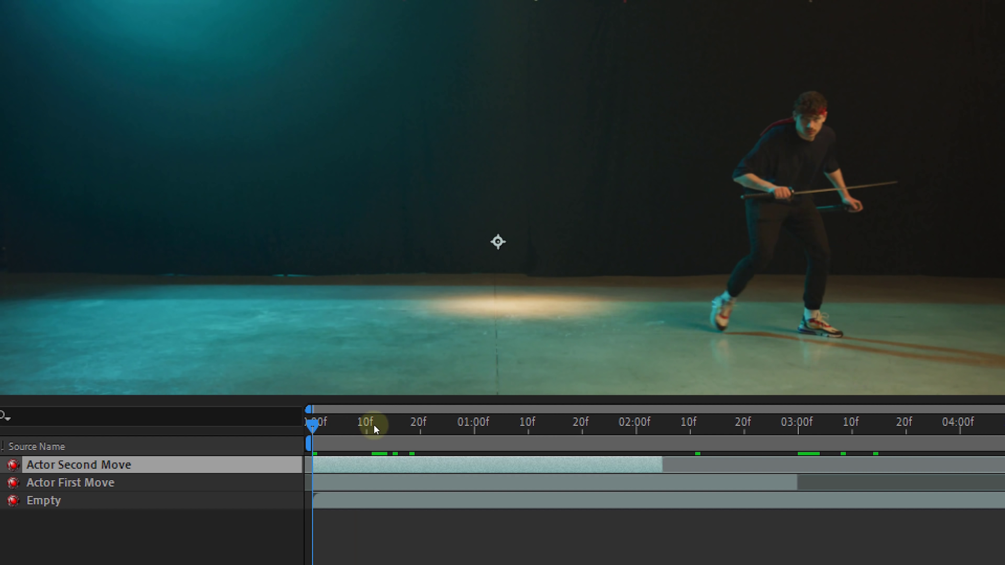
drag(370, 425, 698, 427)
drag(442, 472, 783, 447)
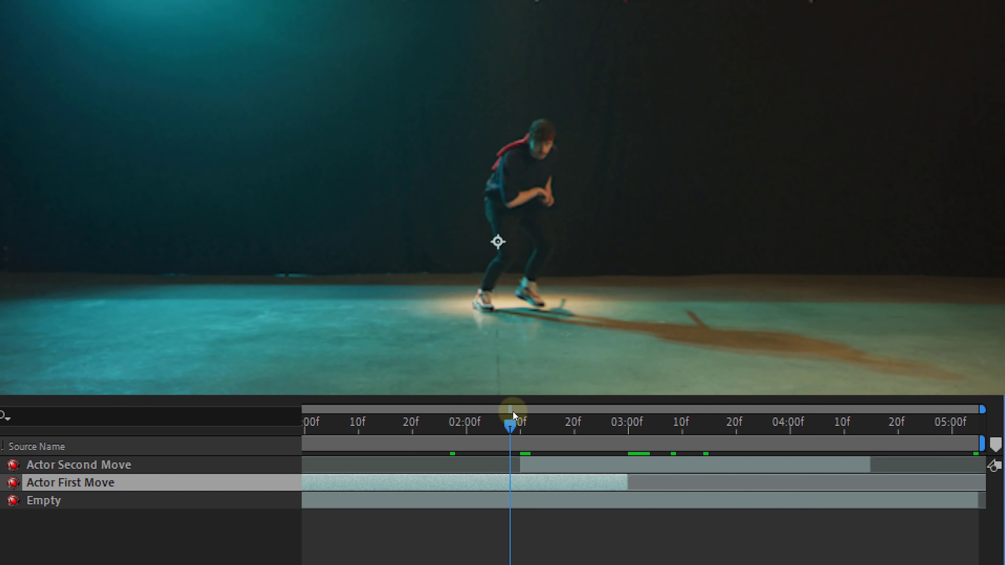
- Split Actor First Move where the actor vanishes and name the new piece Ripple Out Effect
drag(513, 411, 524, 410)
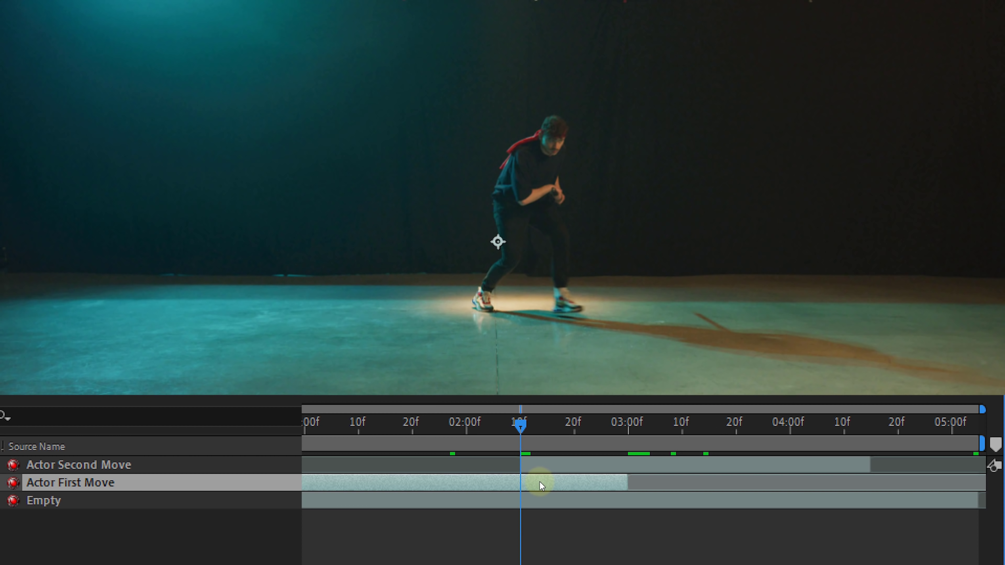
key(ctrl+shift+d)
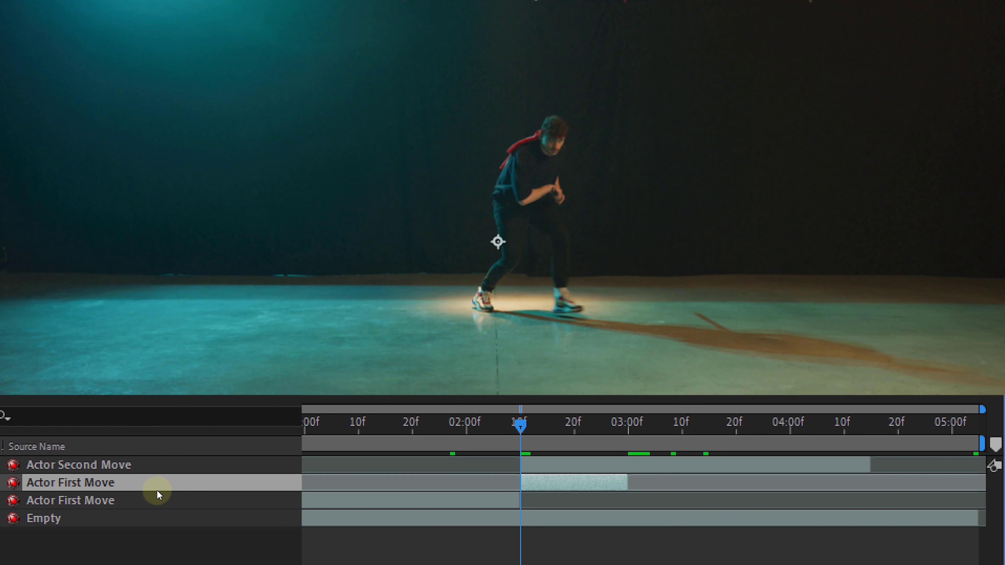
key(Return)
text(Ripple Out)
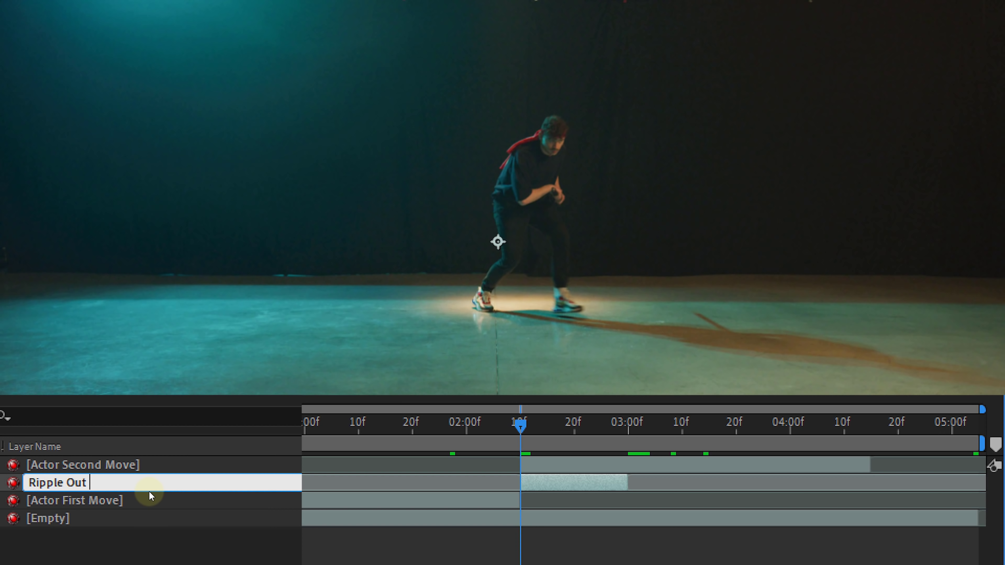
text( Effect)
key(Return)
- Duplicate Ripple Out Effect and rename the copy Blurry Movement
key(ctrl+d)
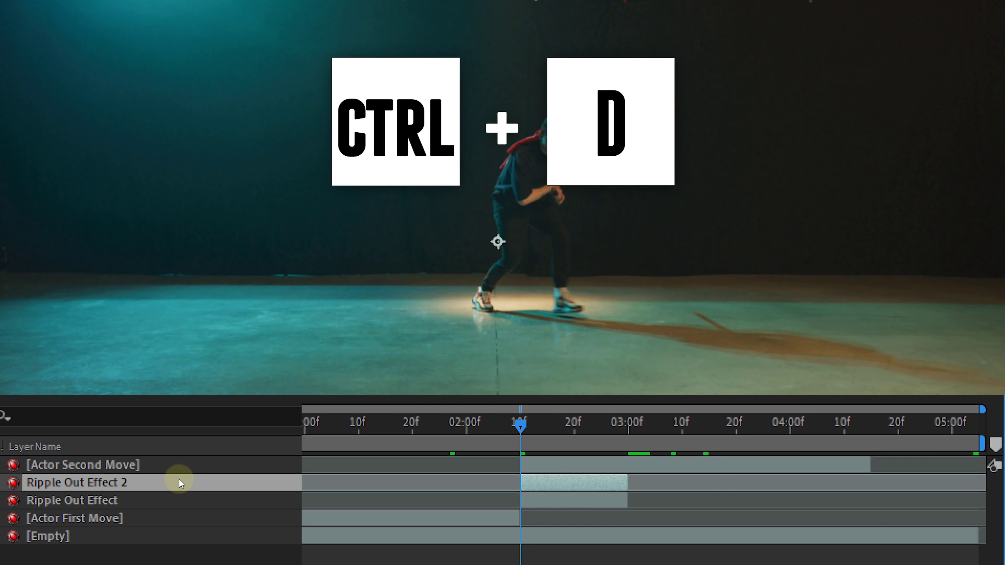
key(Return)
text(Blurry Movement)
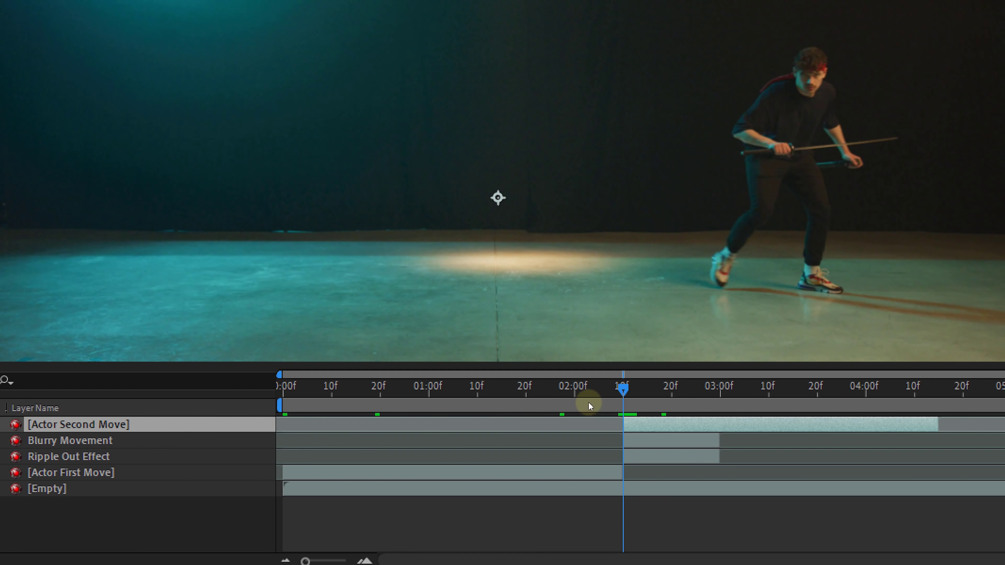
- Split Actor Second Move at about 02:20f and name the lower piece Ripple In Effect
drag(624, 390, 682, 389)
key(ctrl+shift+d)
click(663, 443)
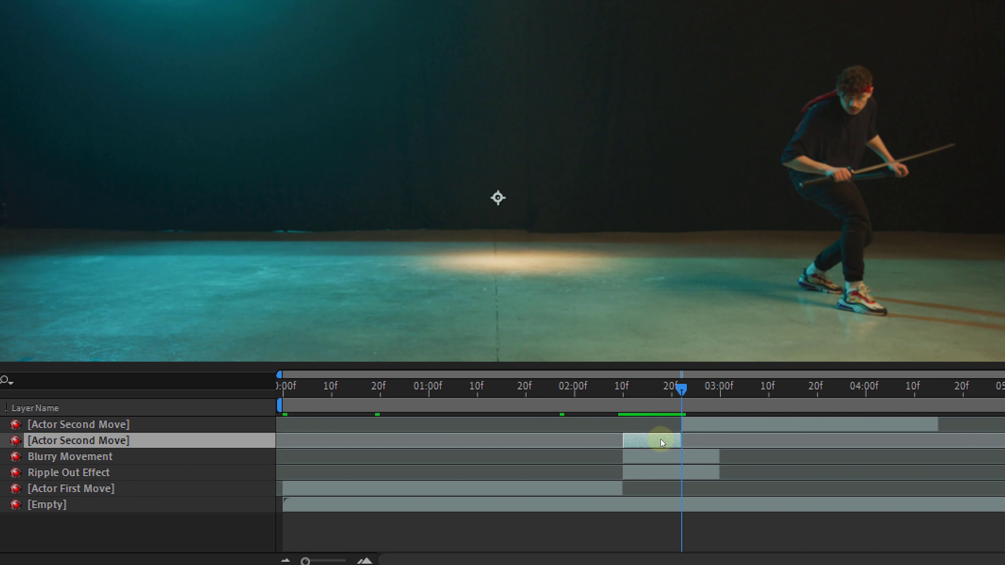
key(Return)
text(Ripple In Effect)
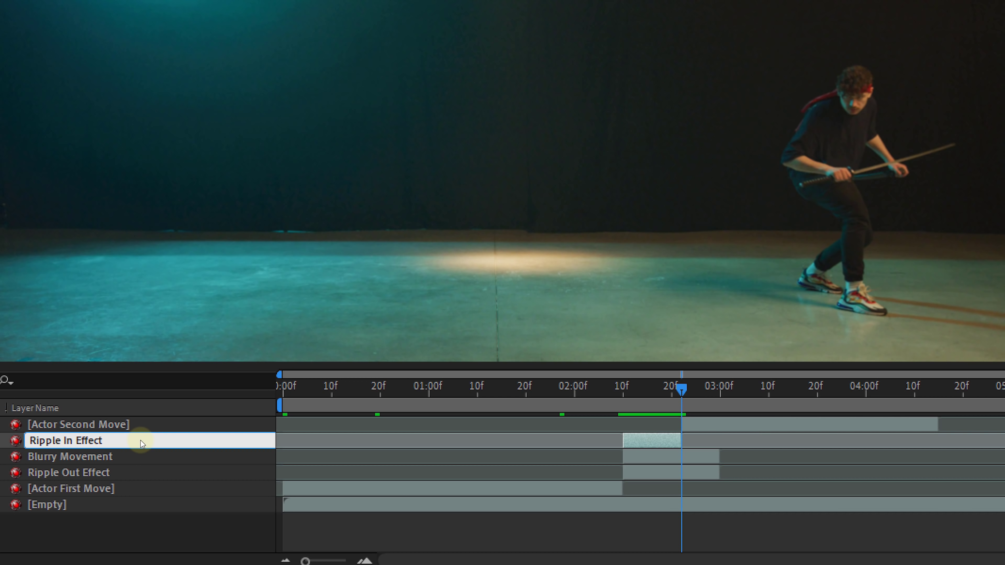
key(Return)
- Move Ripple In Effect below Blurry Movement, then freeze Blurry Movement on its 0;00;02;10 frame
drag(148, 443, 144, 460)
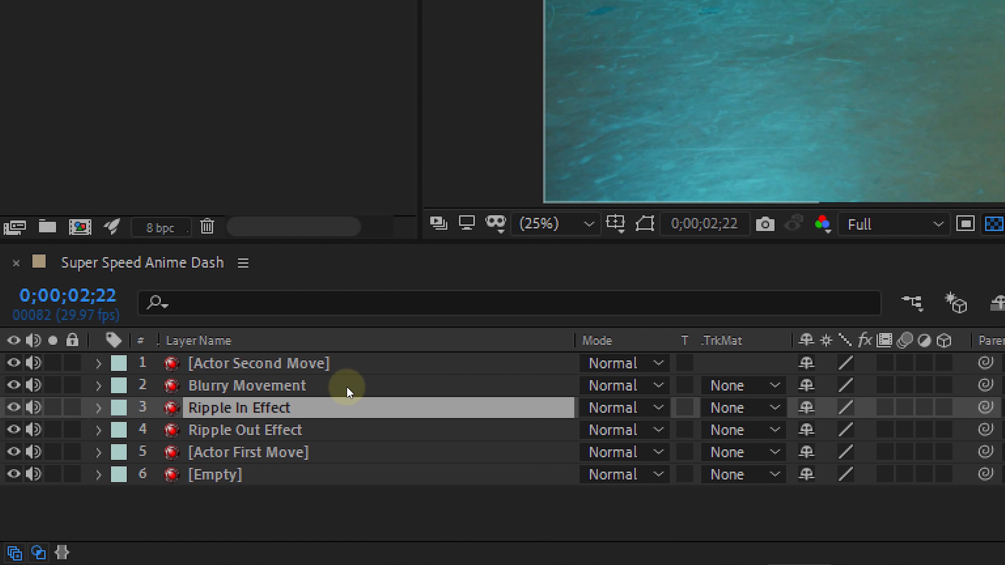
click(347, 392)
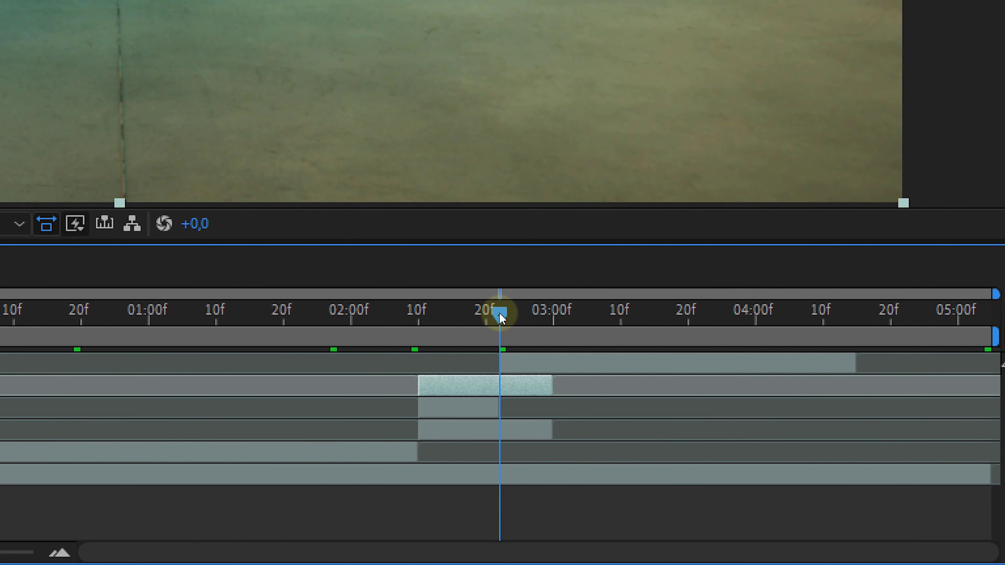
drag(499, 313, 419, 316)
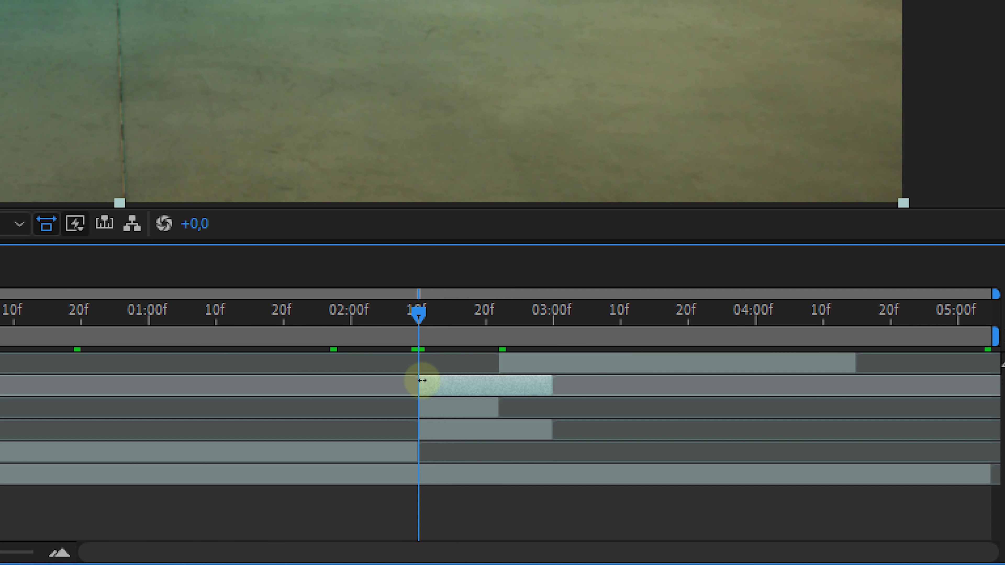
right_click(431, 396)
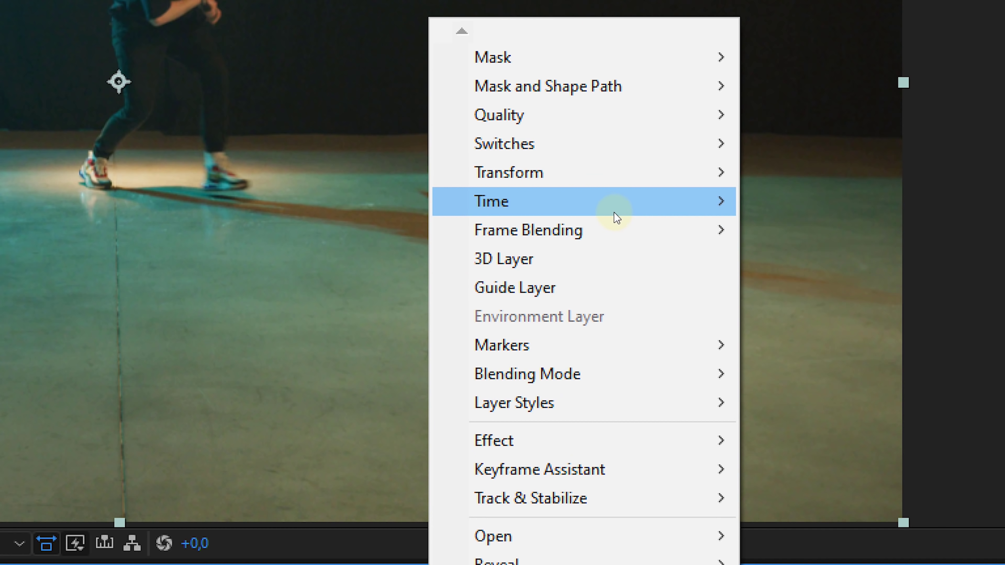
mouse_move(616, 217)
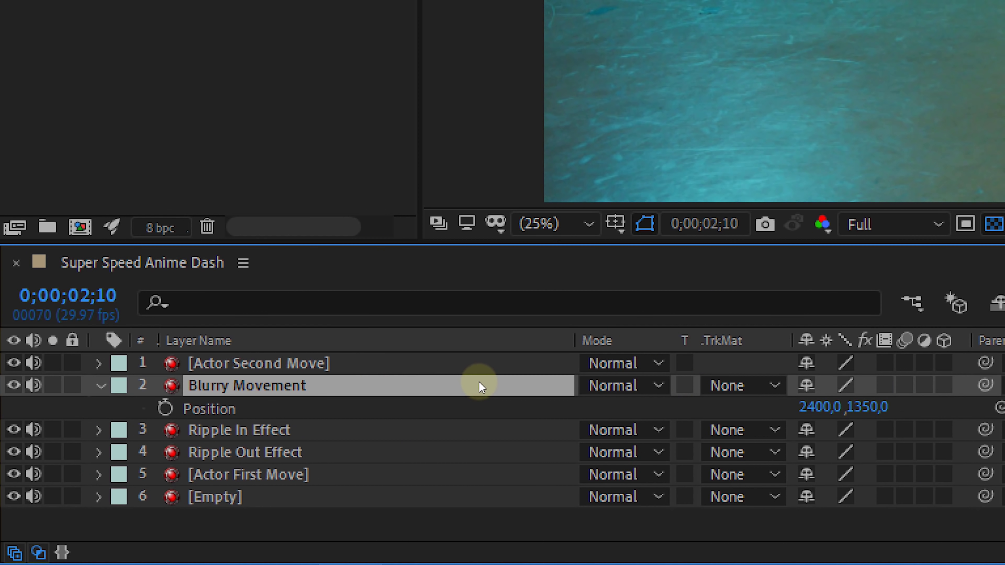
- Keyframe Blurry Movement's Position so it shifts right to 3702,0, 1425,0
click(163, 410)
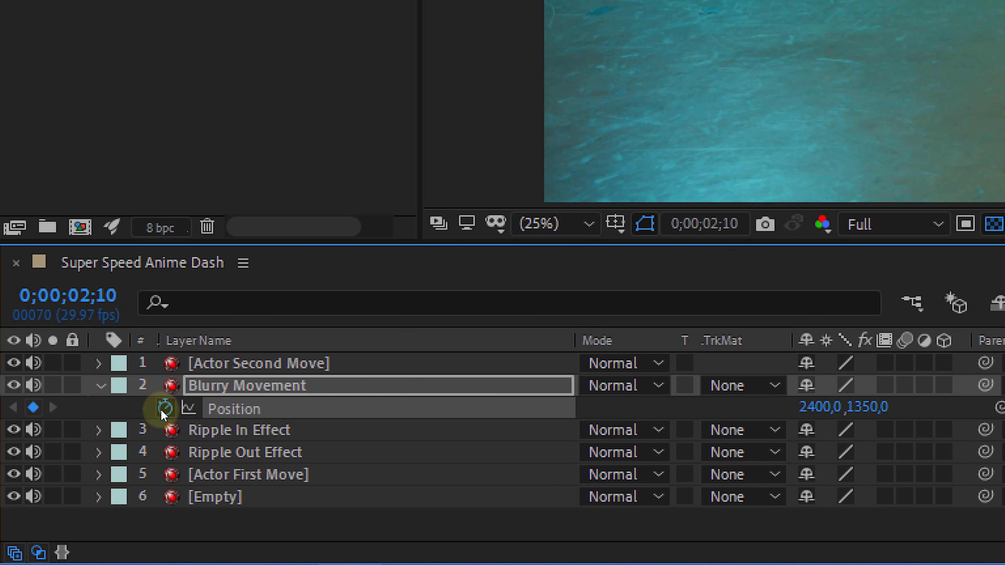
key(Page_Down)
key(Page_Down)
key(Page_Down)
key(Page_Down)
key(Page_Down)
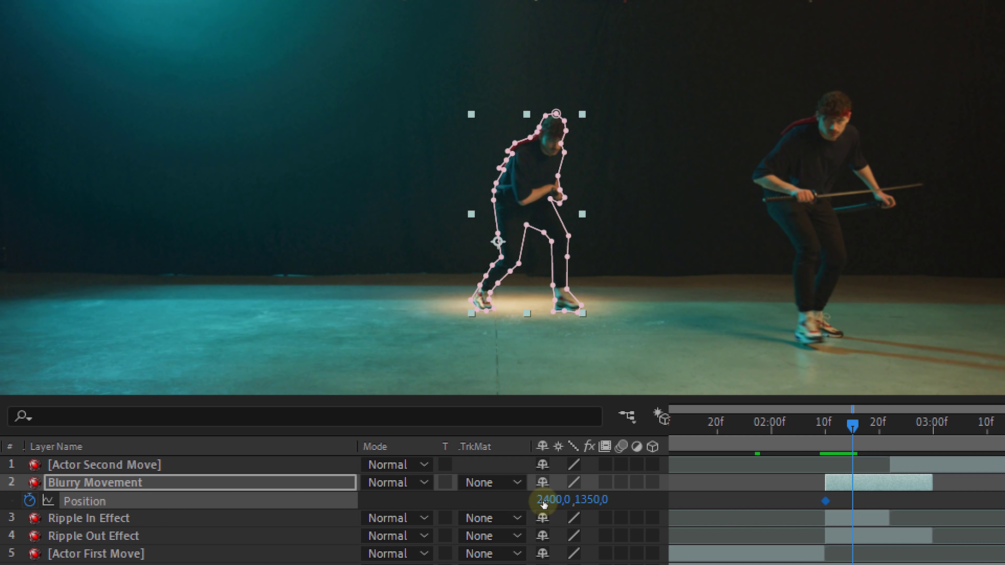
drag(528, 214, 804, 230)
key(shift+s)
- Keyframe Blurry Movement's Scale from 2;15 up to 129%, and trim its out-point at the playhead
click(29, 519)
drag(853, 519, 823, 522)
drag(566, 518, 580, 518)
drag(931, 484, 851, 479)
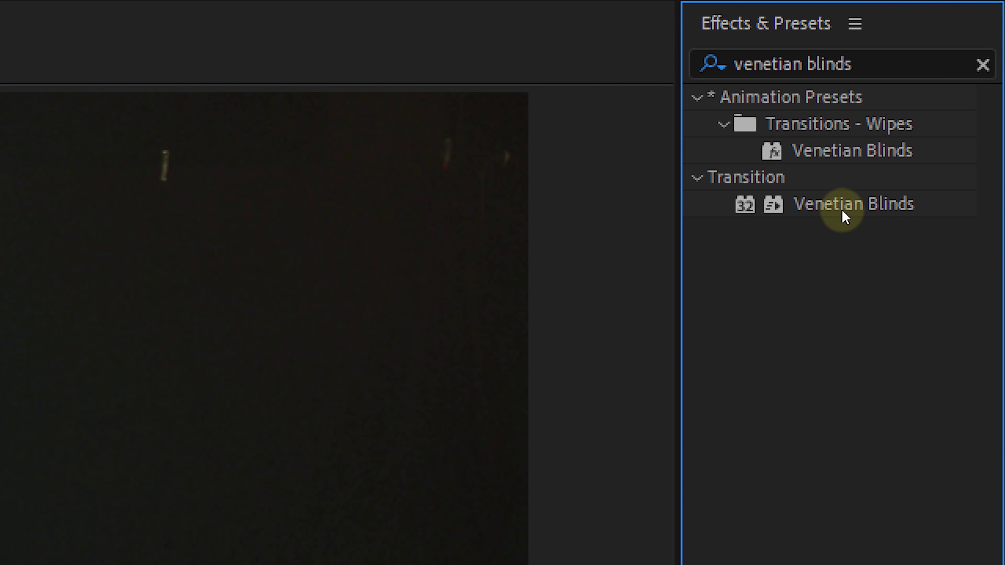
- Apply Venetian Blinds to Ripple Out Effect with a 90° direction
click(842, 211)
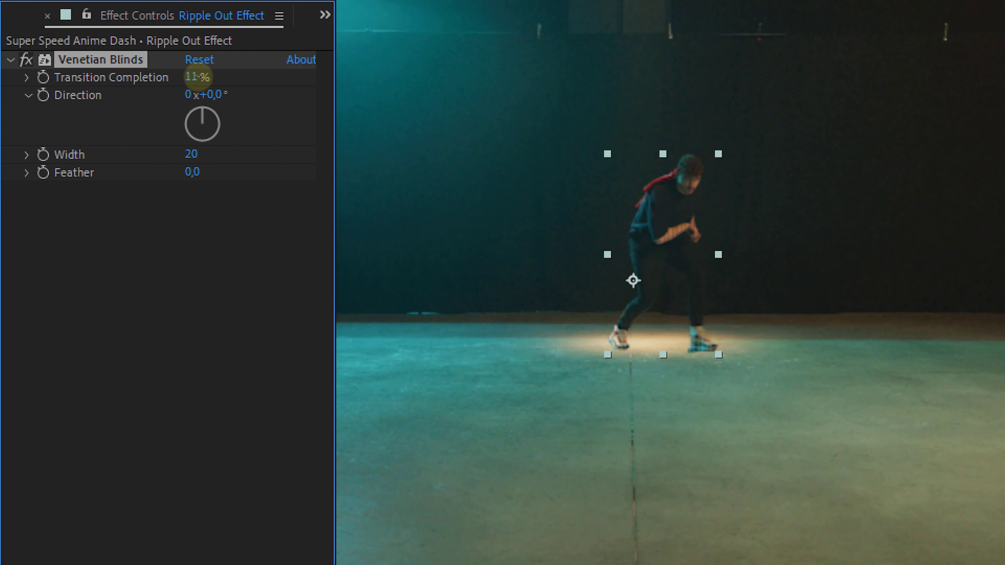
drag(168, 74, 212, 107)
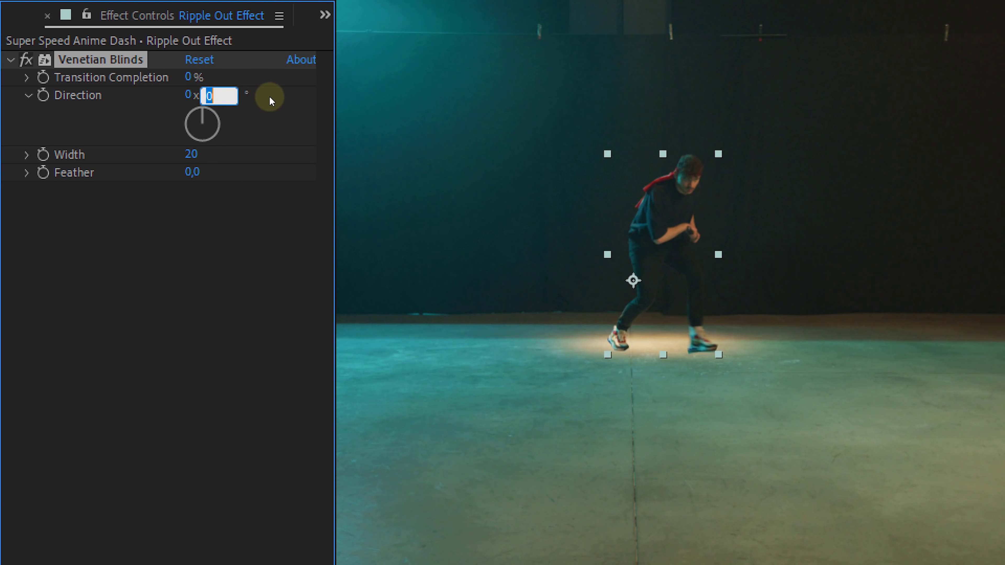
text(90)
key(Return)
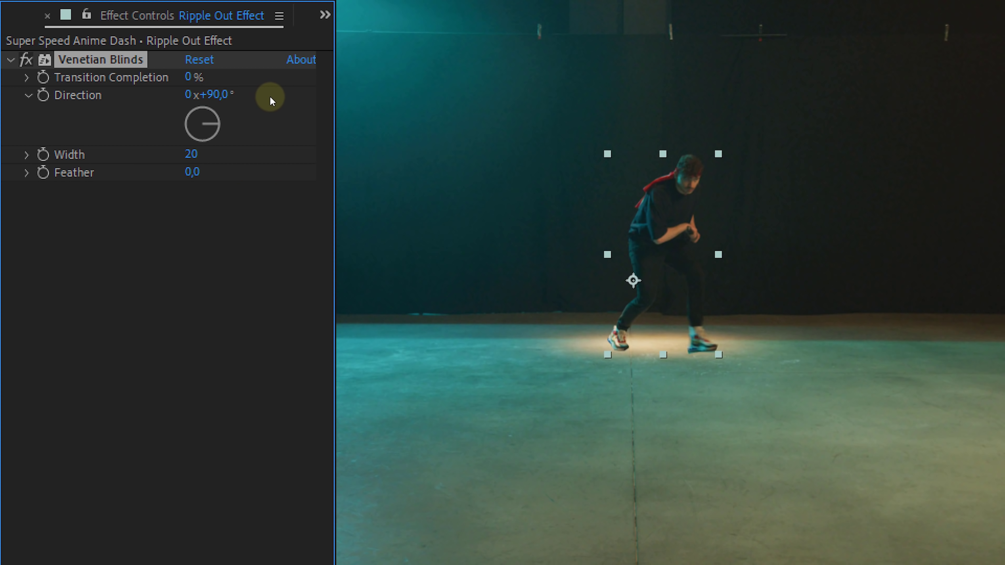
- Keyframe the Venetian Blinds Transition Completion from 0% to 60%
click(191, 77)
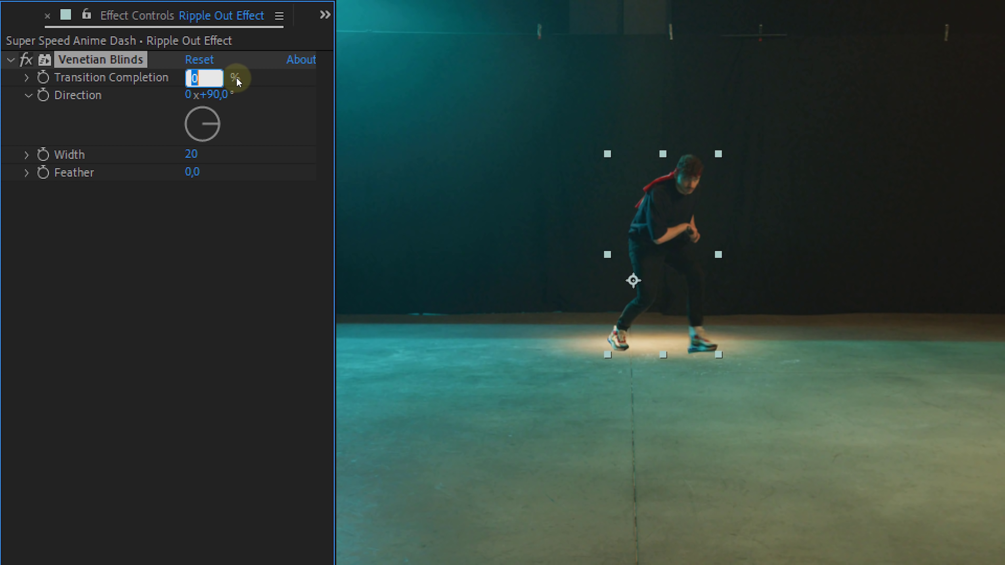
text(60)
key(Return)
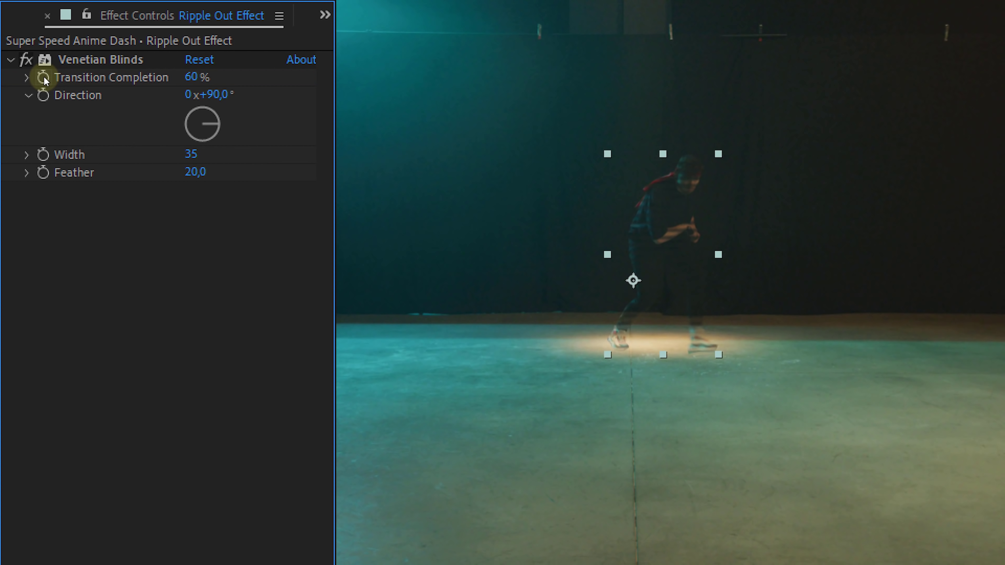
click(43, 77)
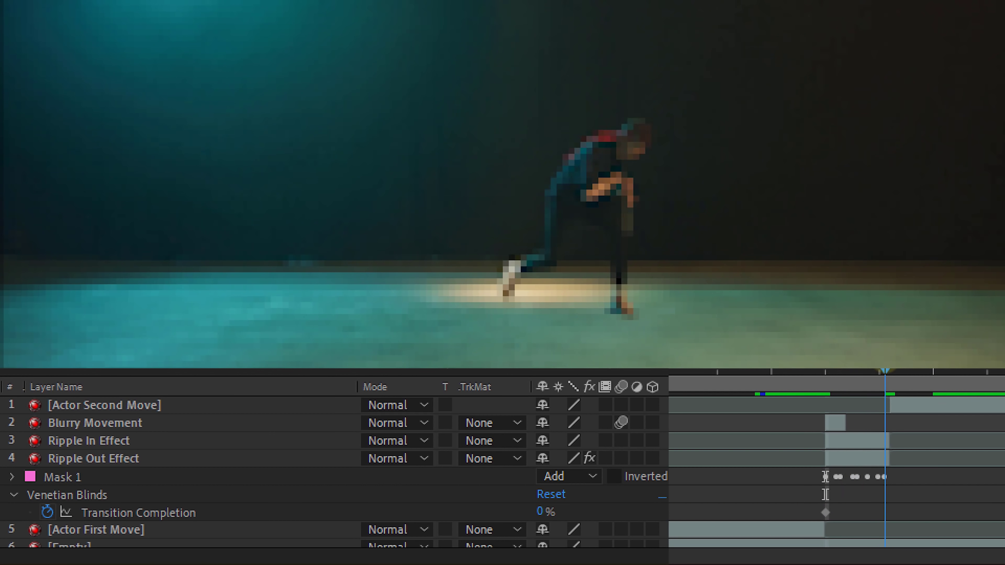
click(533, 503)
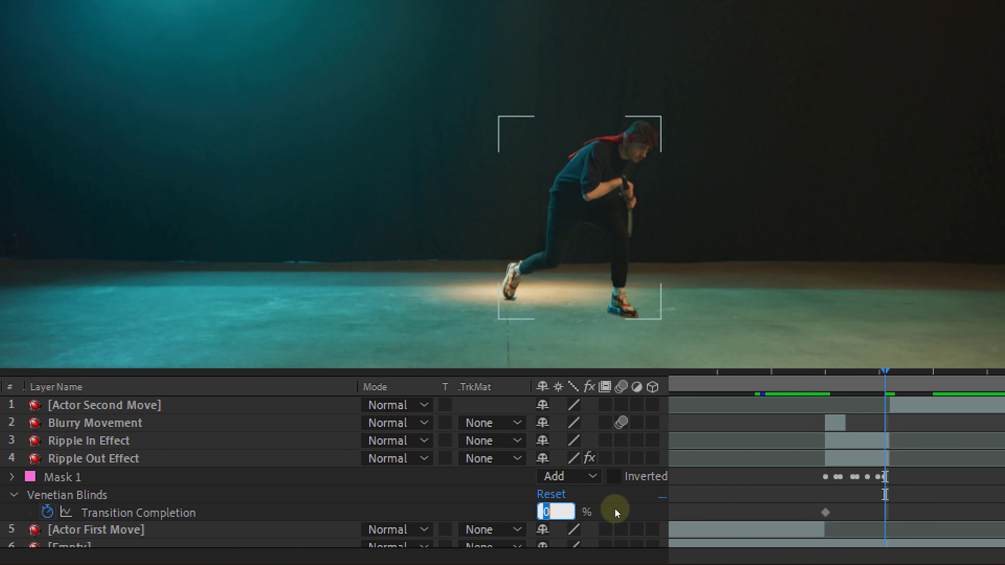
text(60)
key(Return)
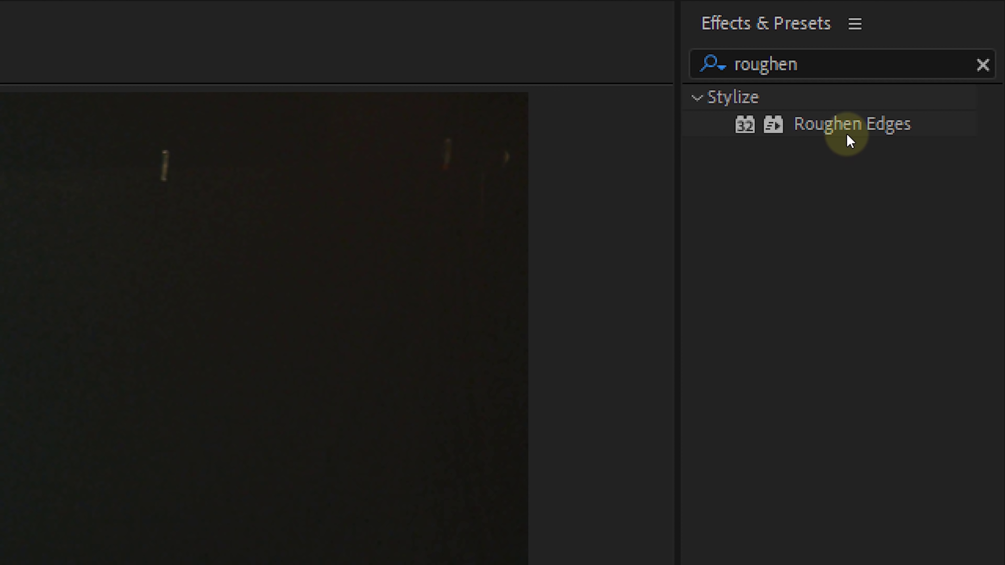
- Apply Roughen Edges to Ripple Out Effect with the Spiky edge type
click(850, 126)
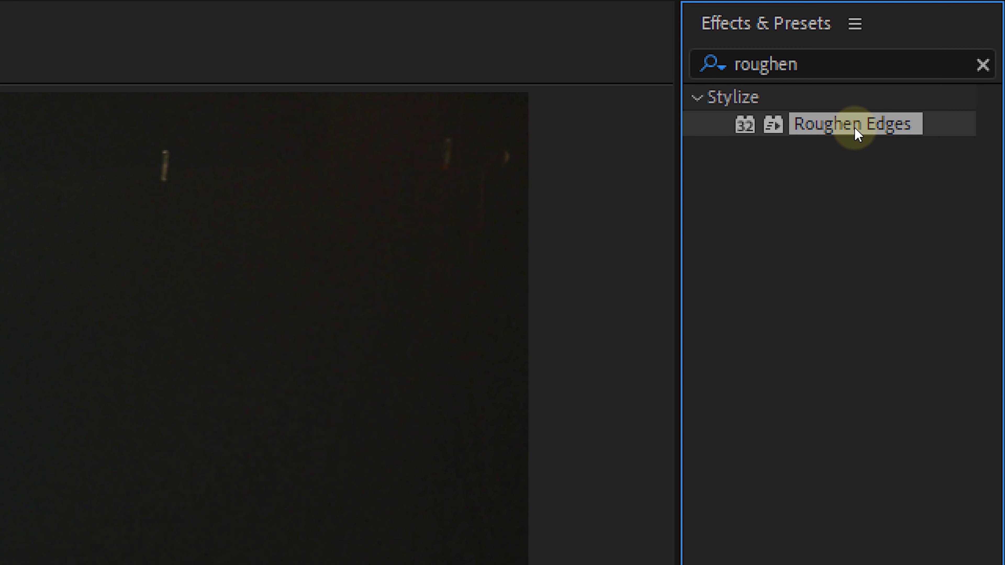
double_click(857, 134)
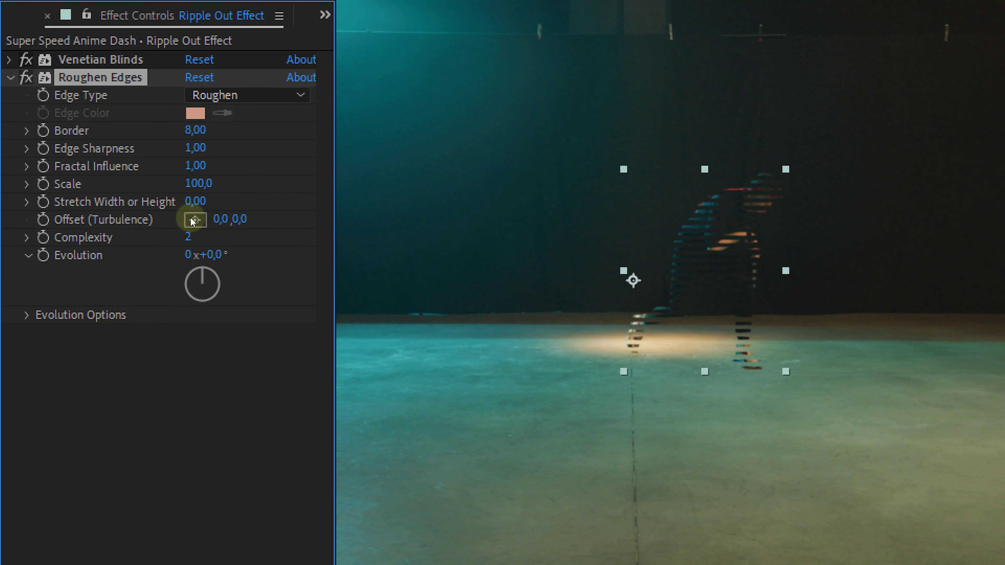
click(224, 95)
click(268, 184)
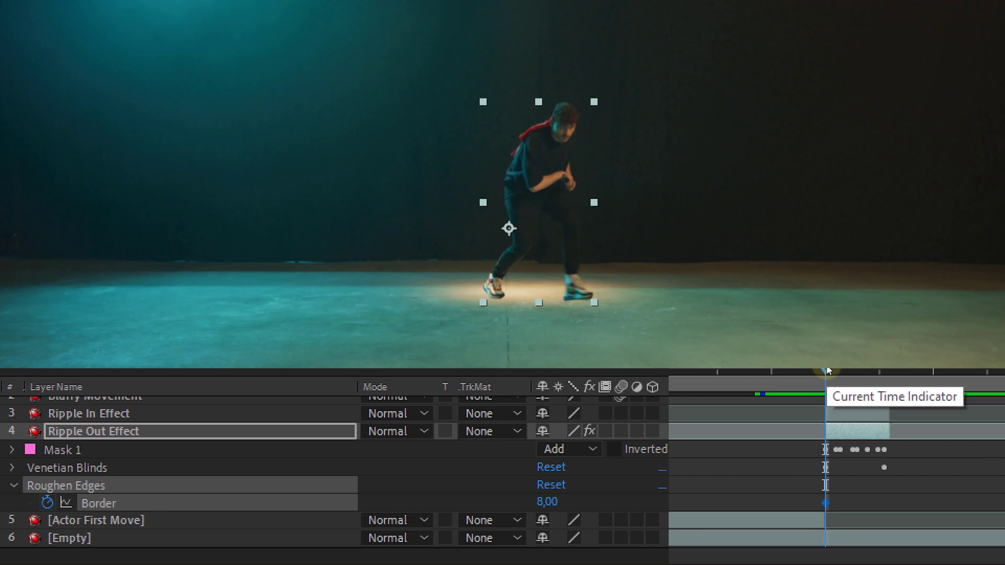
- Keyframe Roughen Edges Border up to 23 and Evolution up to 2 revolutions
drag(828, 371, 885, 371)
click(552, 502)
text(23)
key(Return)
click(48, 504)
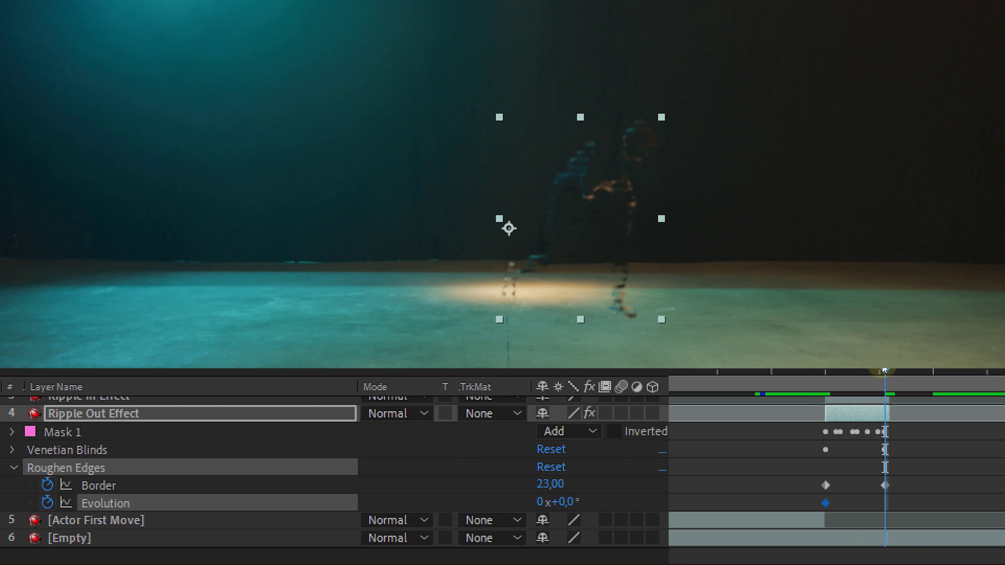
click(565, 503)
text(2)
key(Return)
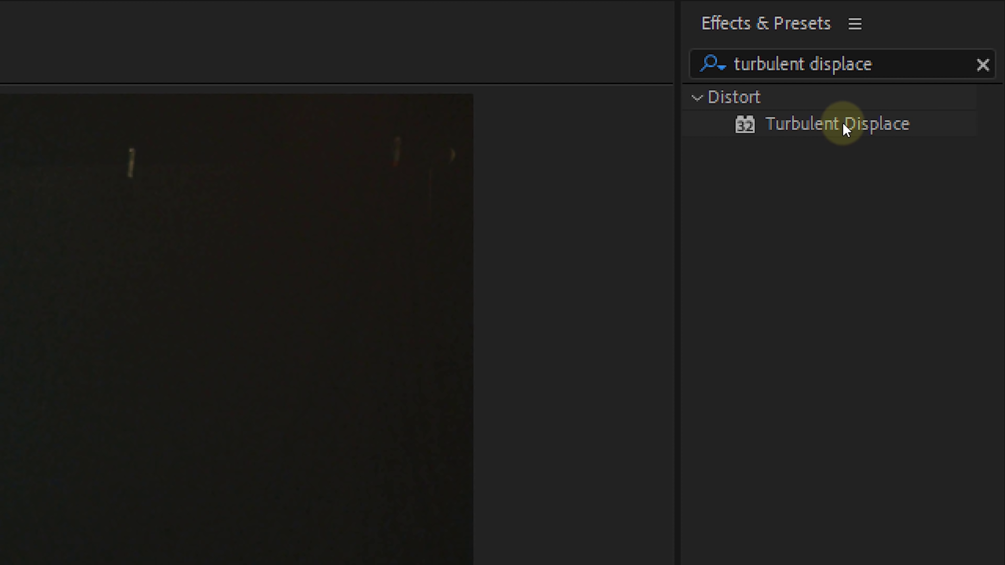
- Apply Turbulent Displace to Ripple Out Effect and keyframe its Amount from 0 to 40
click(871, 127)
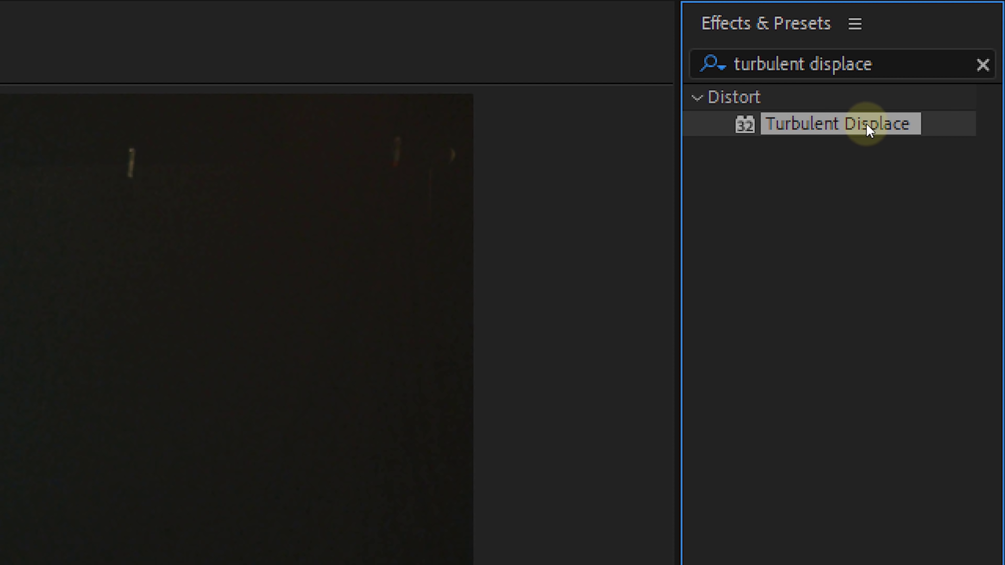
drag(871, 129, 885, 134)
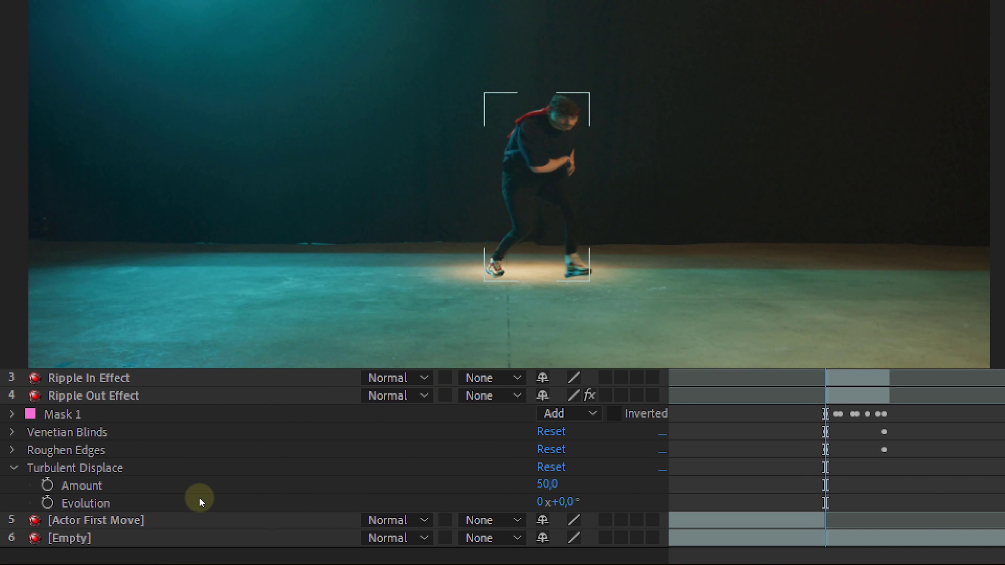
click(95, 485)
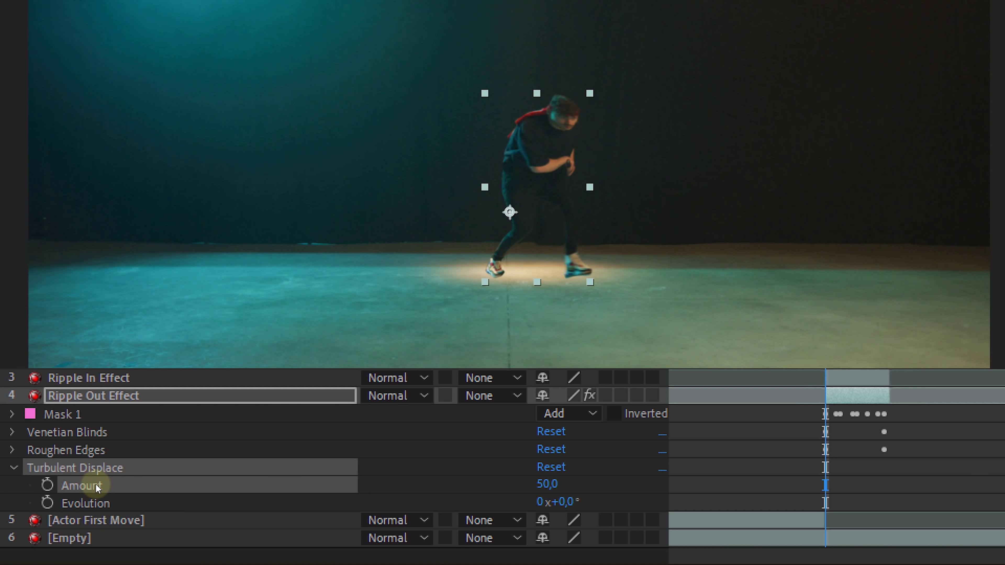
click(47, 485)
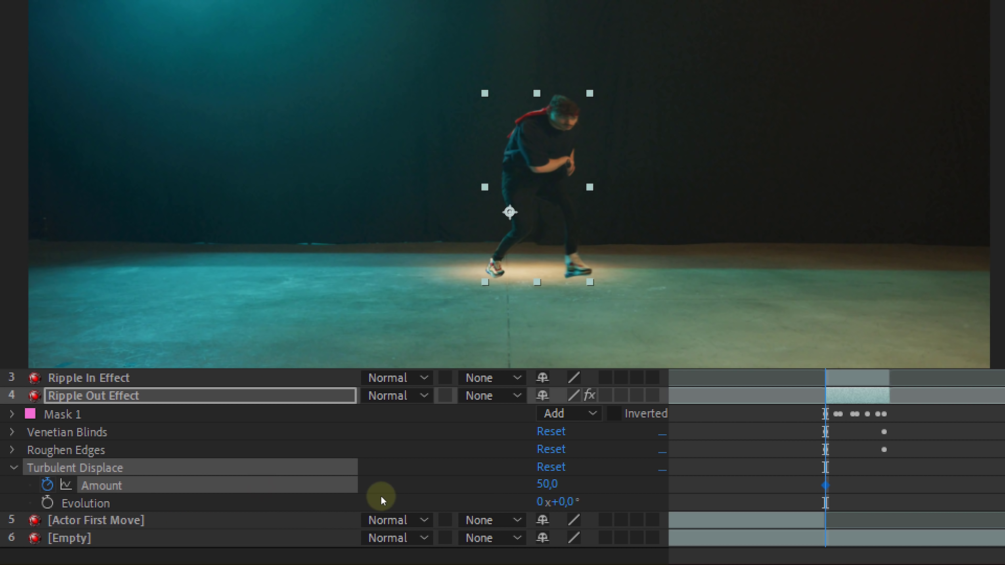
click(547, 484)
text(0)
key(Return)
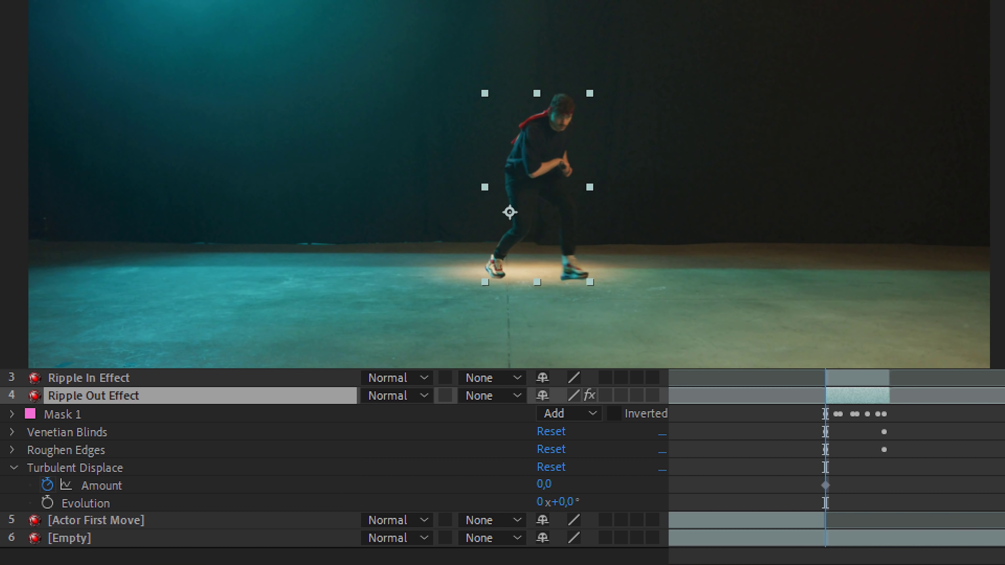
key(space)
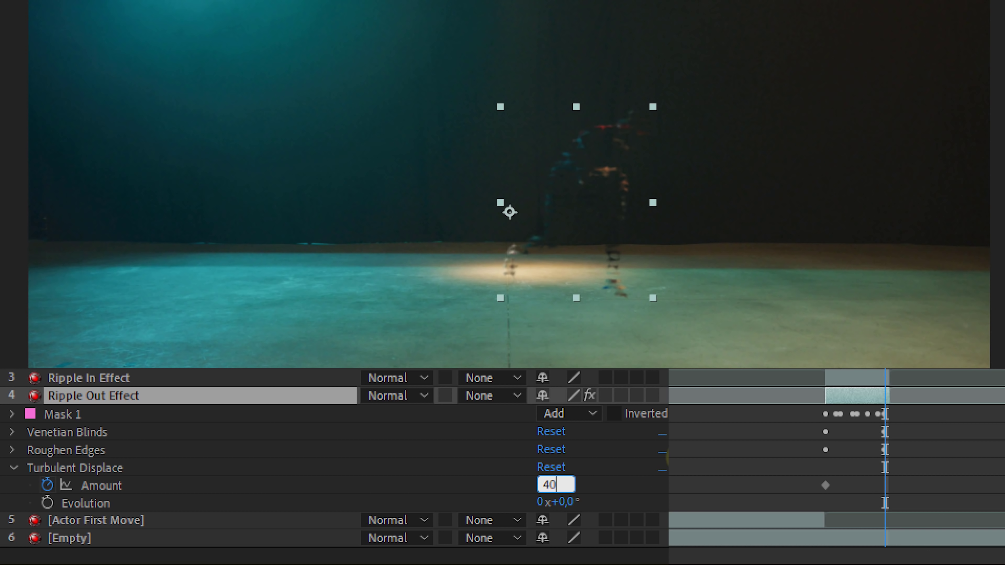
key(Return)
key(j)
- Keyframe the Turbulent Displace Evolution from 0 to 1 revolution
click(68, 502)
key(space)
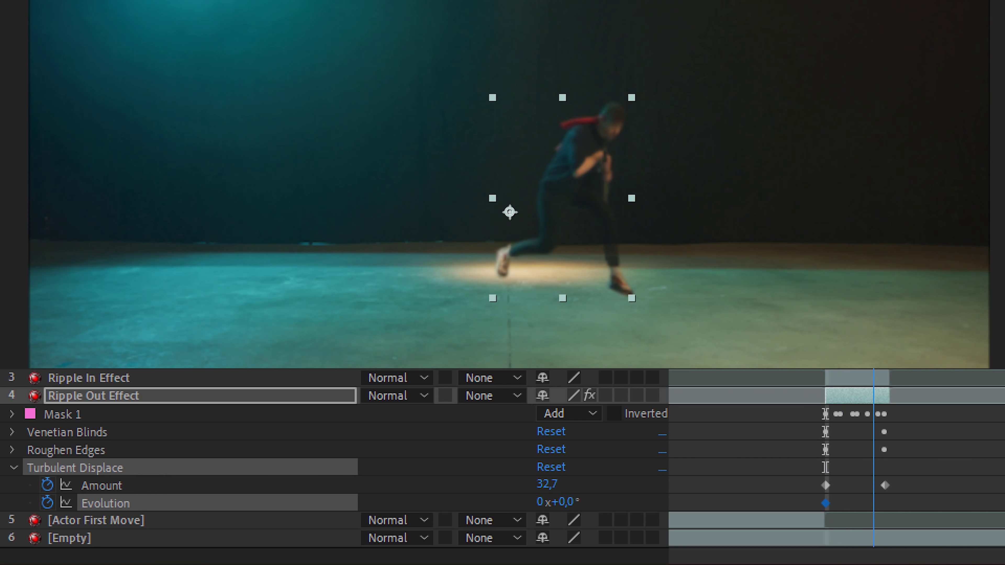
click(538, 504)
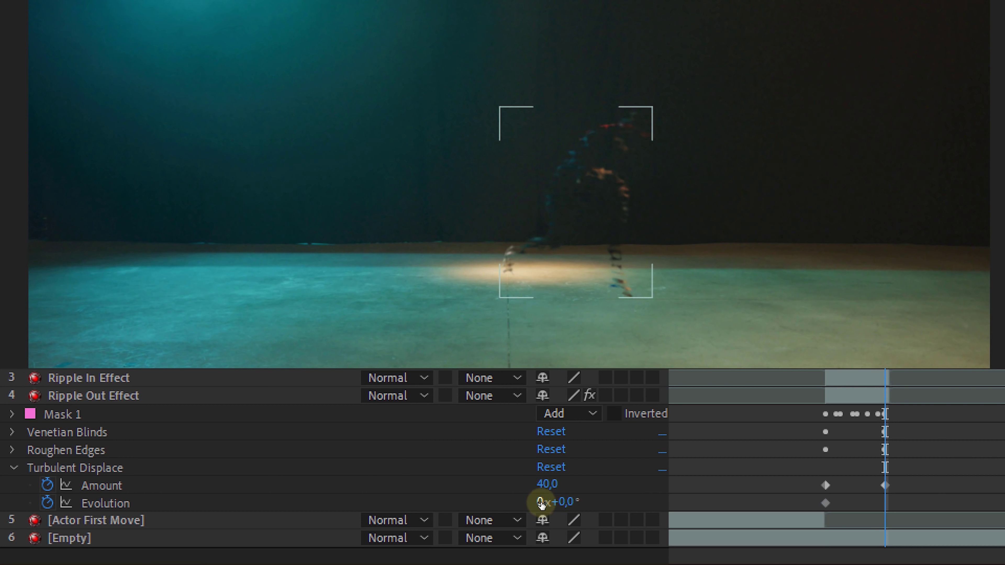
text(1)
key(Return)
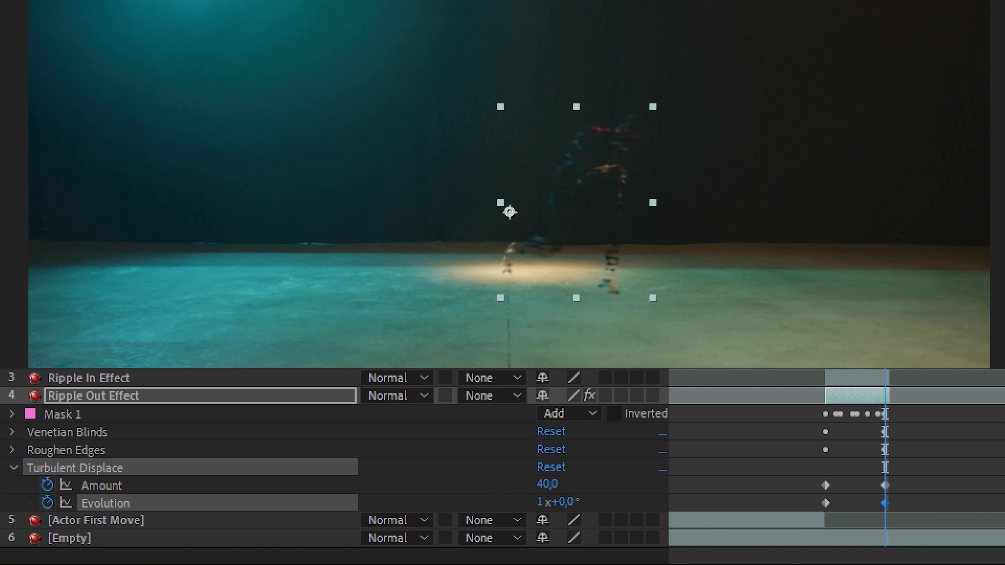
key(ctrl+shift+a)
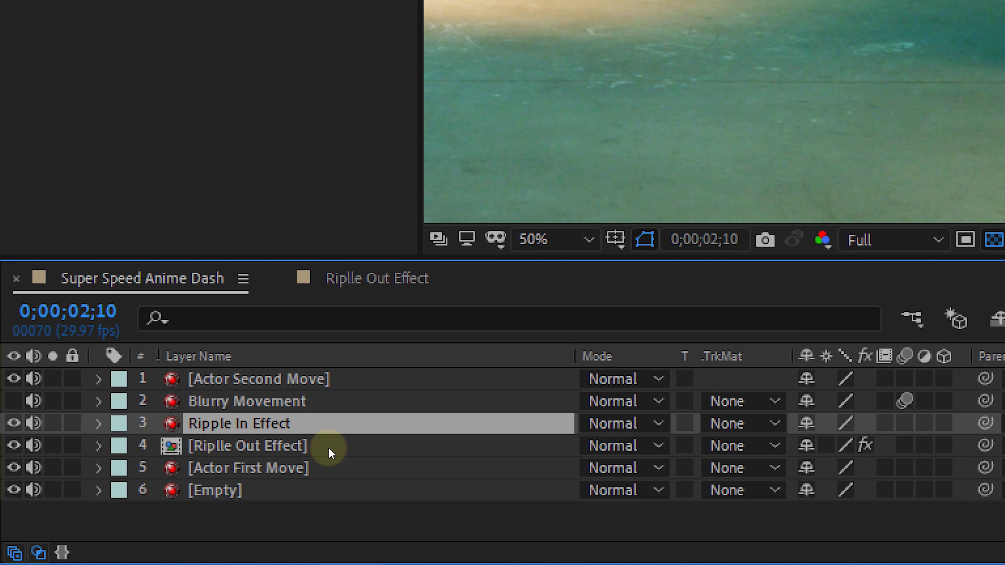
- Copy the Venetian Blinds, Roughen Edges, Turbulent Displace and Directional Blur effects from Ripple Out Effect onto Ripple In Effect
click(330, 450)
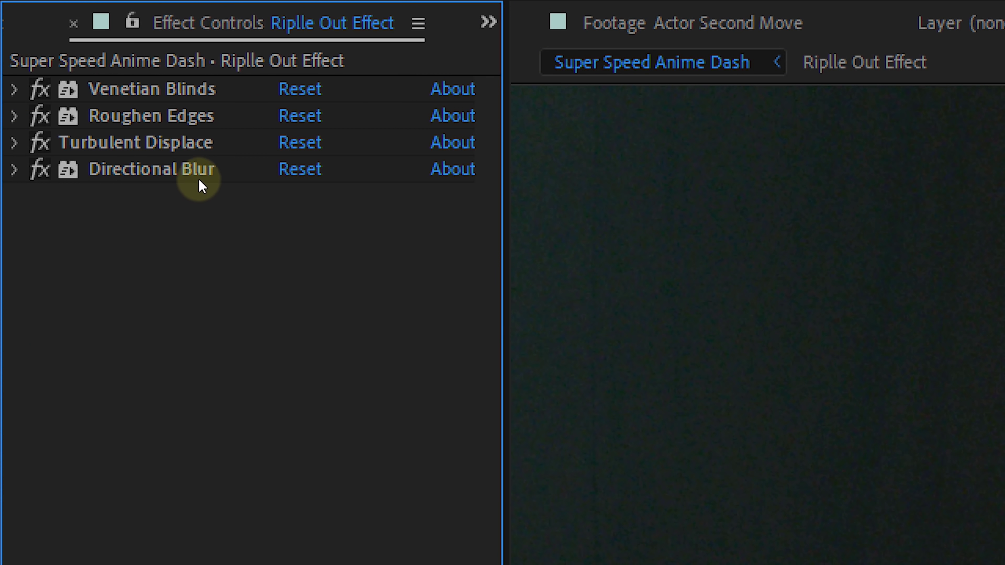
click(200, 178)
shift+click(187, 92)
key(ctrl+c)
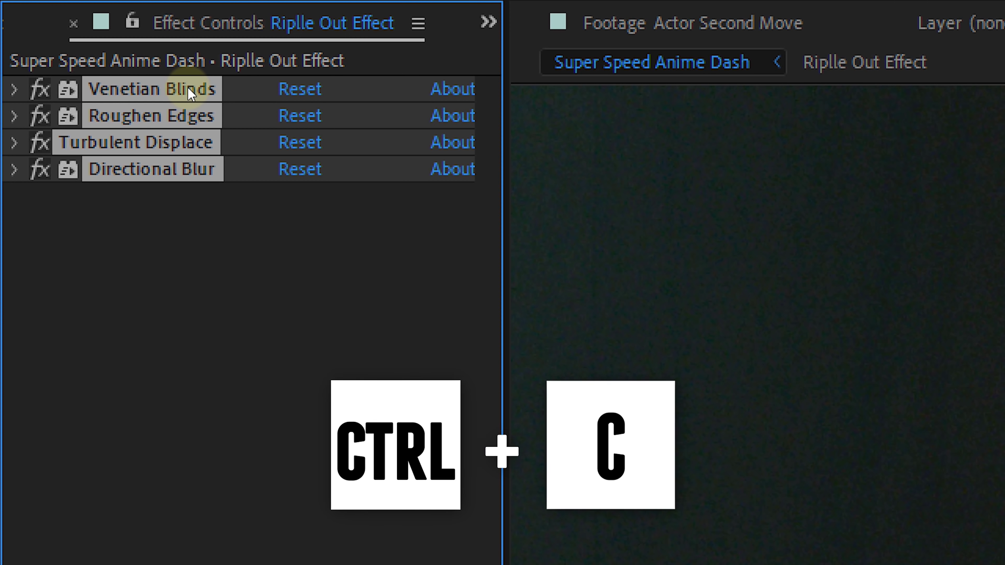
key(ctrl+Up)
key(ctrl+v)
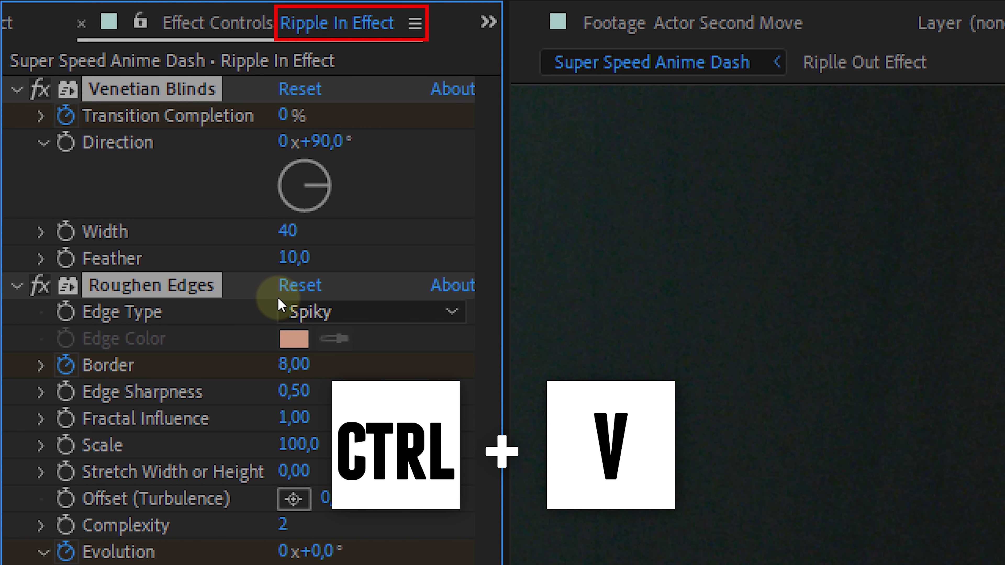
key(u)
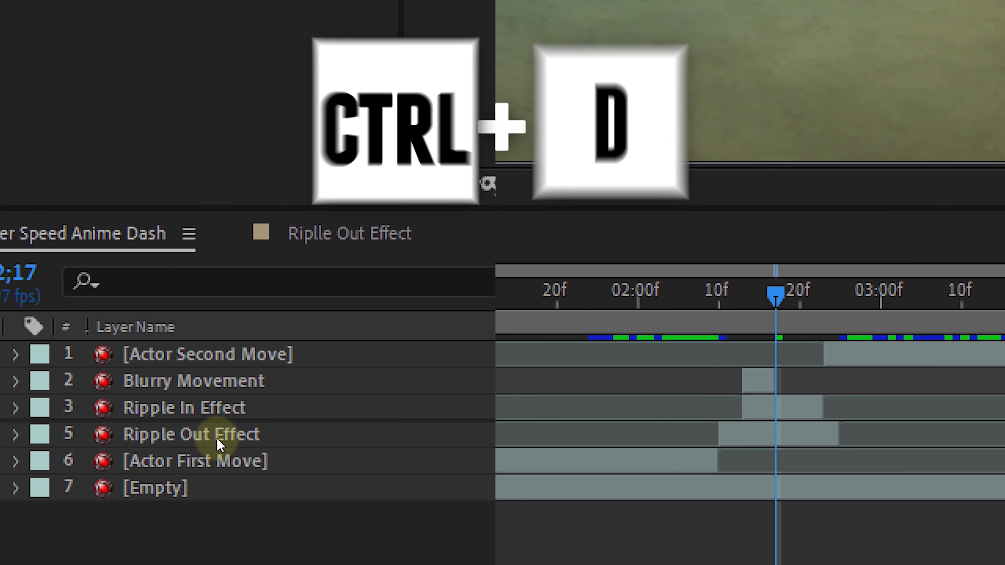
- Duplicate both ripple layers below the originals and strip all effects from the copies
click(213, 436)
ctrl+click(220, 412)
key(ctrl+d)
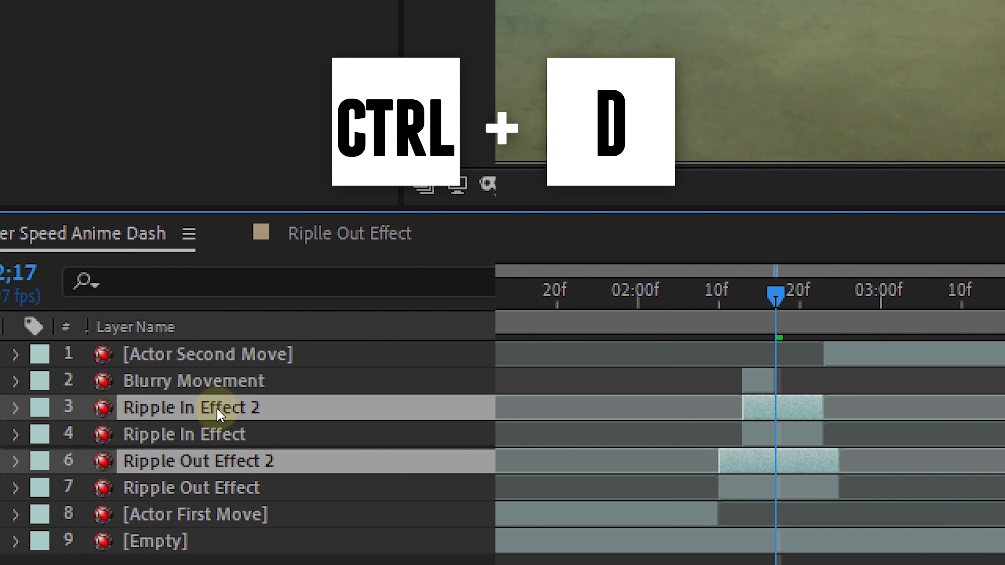
drag(228, 463, 231, 497)
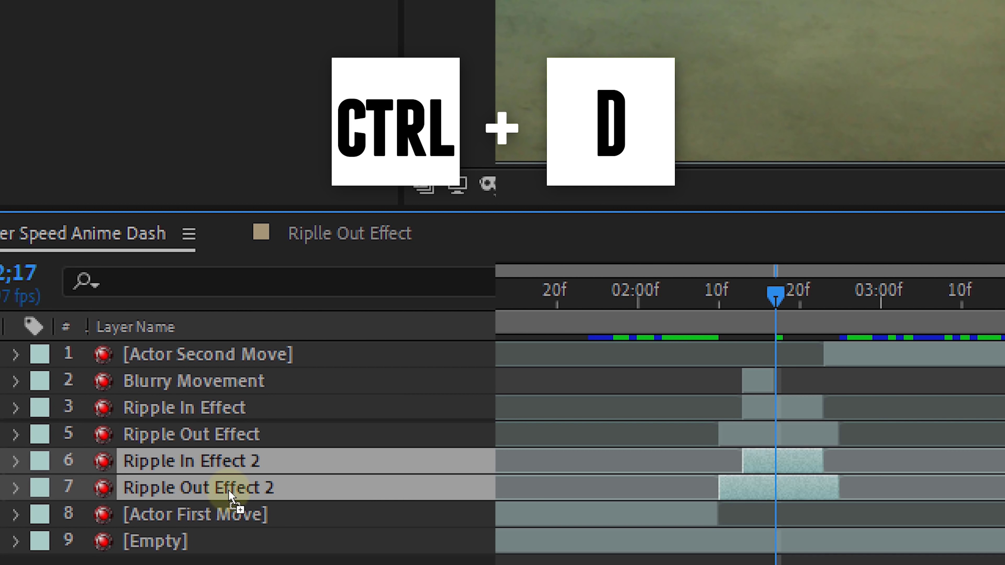
click(123, 97)
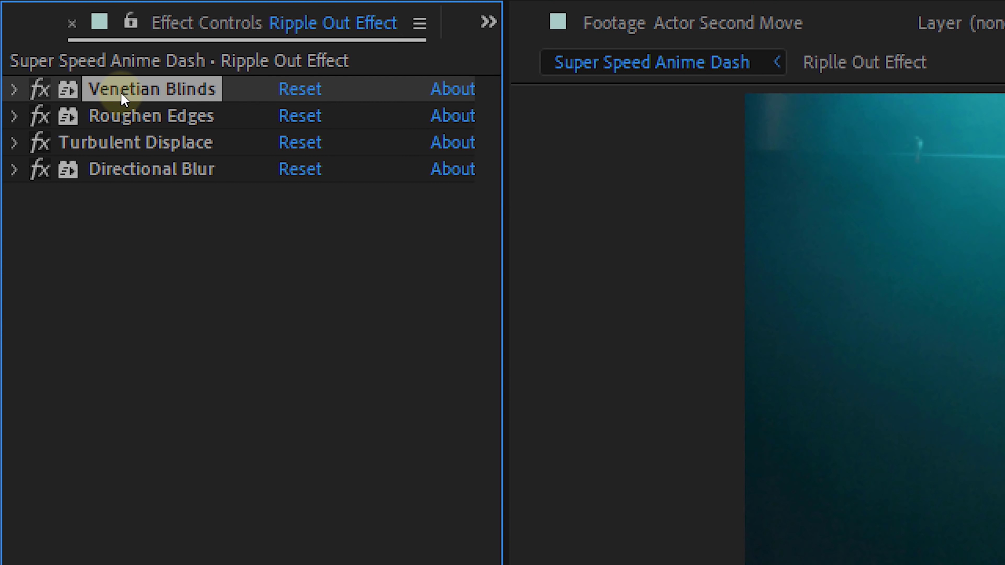
key(ctrl+a)
key(Delete)
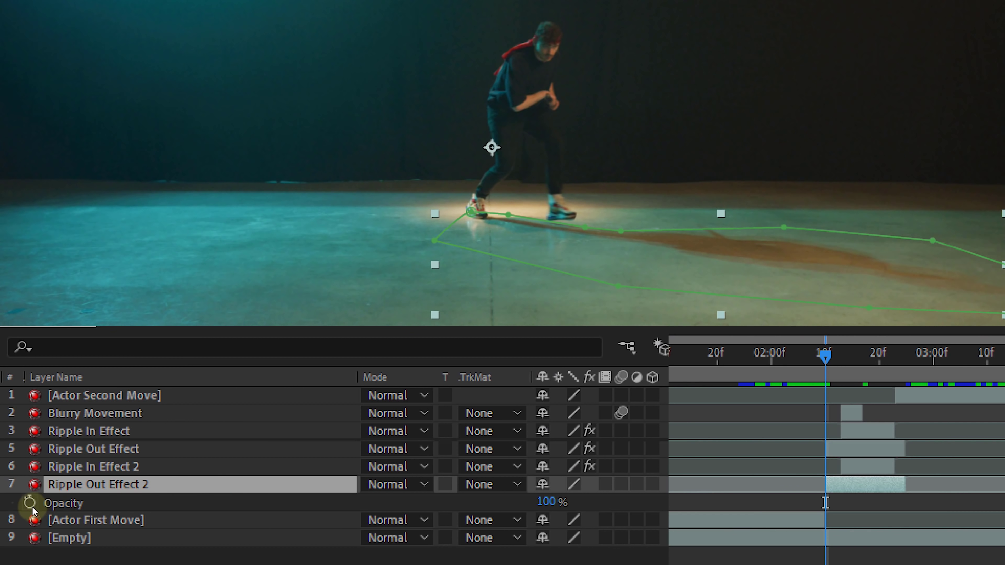
- Keyframe Opacity on Ripple Out Effect 2 down to 0 and on Ripple In Effect 2
click(30, 503)
drag(845, 353, 902, 356)
click(549, 502)
text(00)
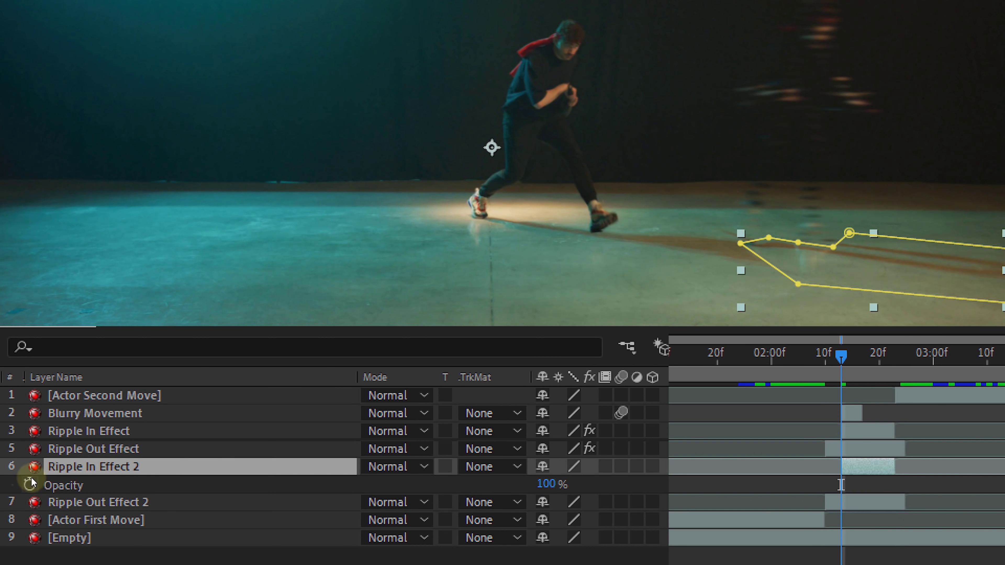
click(29, 485)
drag(843, 352, 896, 353)
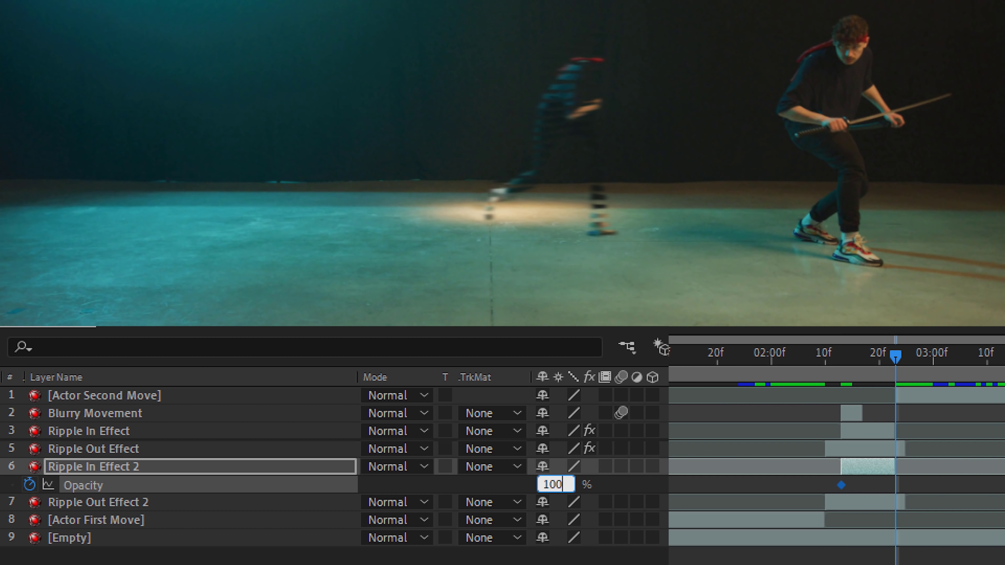